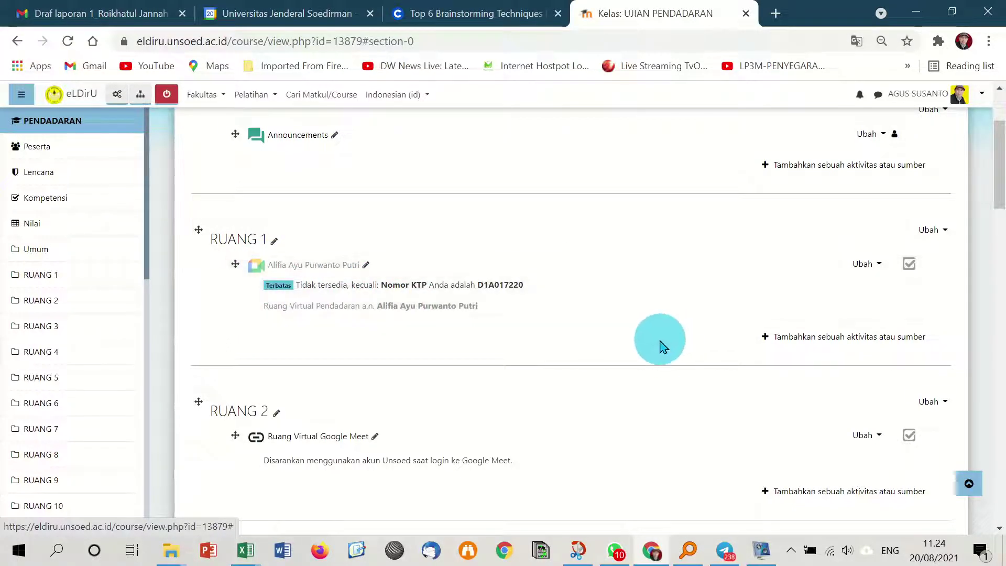
In the Umum section's activity chooser, browse the Aktivitas and Sumber filters and choose Google Meet for Moodle.
{"action": "scroll", "coordinate": [654, 338], "scroll_direction": "up", "scroll_amount": 3}
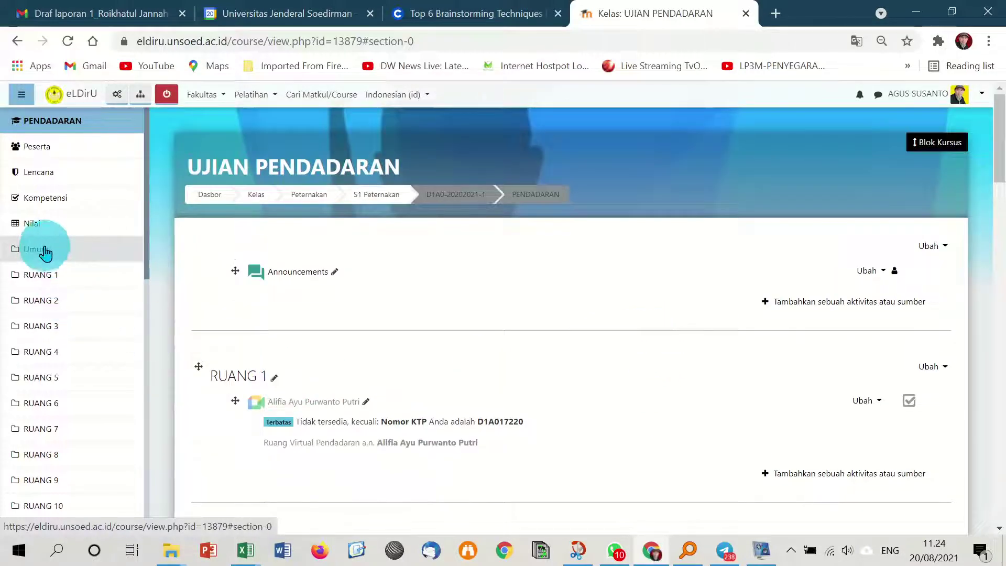
{"action": "scroll", "coordinate": [449, 319], "scroll_direction": "down", "scroll_amount": 3}
{"action": "scroll", "coordinate": [486, 284], "scroll_direction": "up", "scroll_amount": 3}
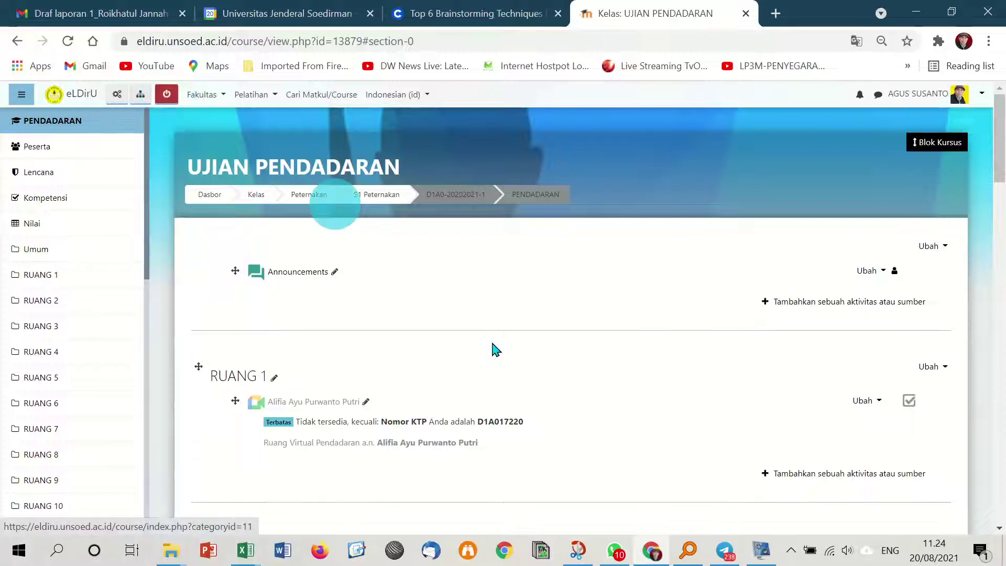
{"action": "left_click", "coordinate": [850, 304]}
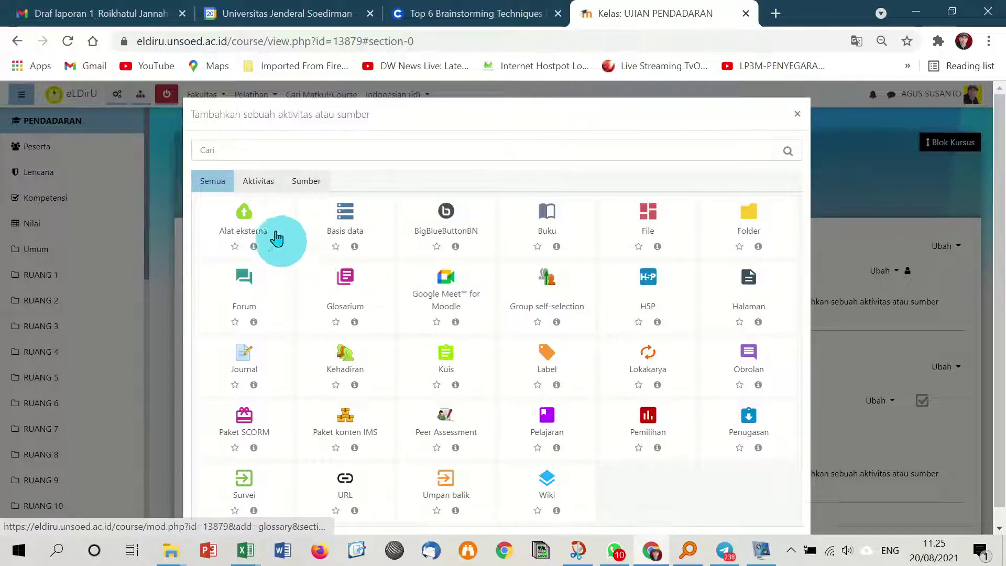
{"action": "left_click", "coordinate": [258, 181]}
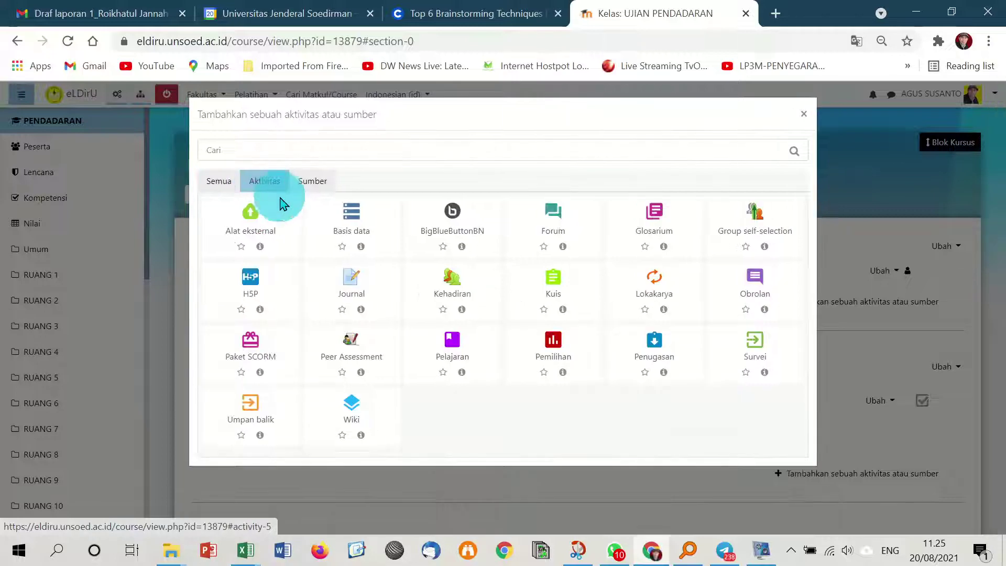
{"action": "left_click", "coordinate": [314, 183]}
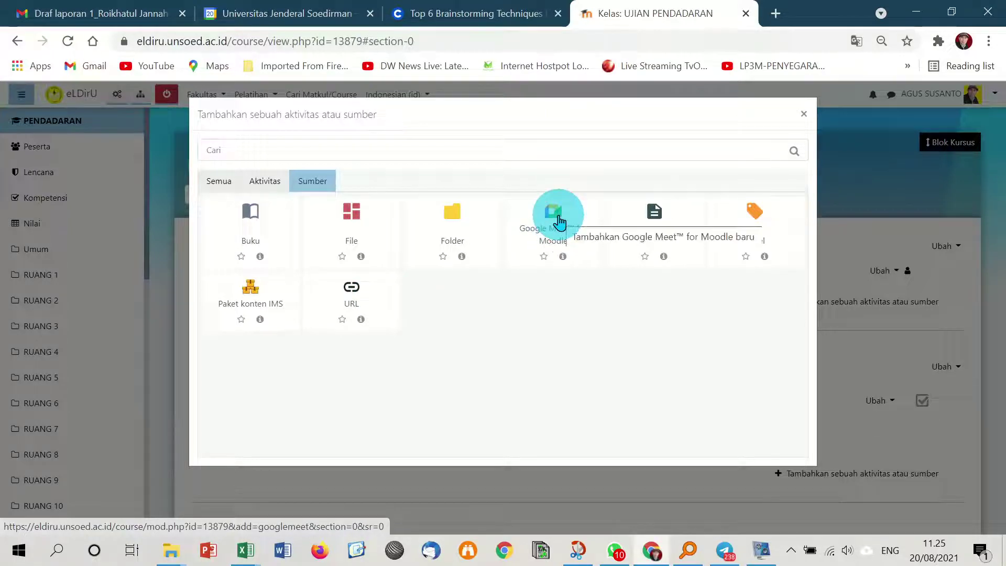
{"action": "left_click", "coordinate": [214, 181]}
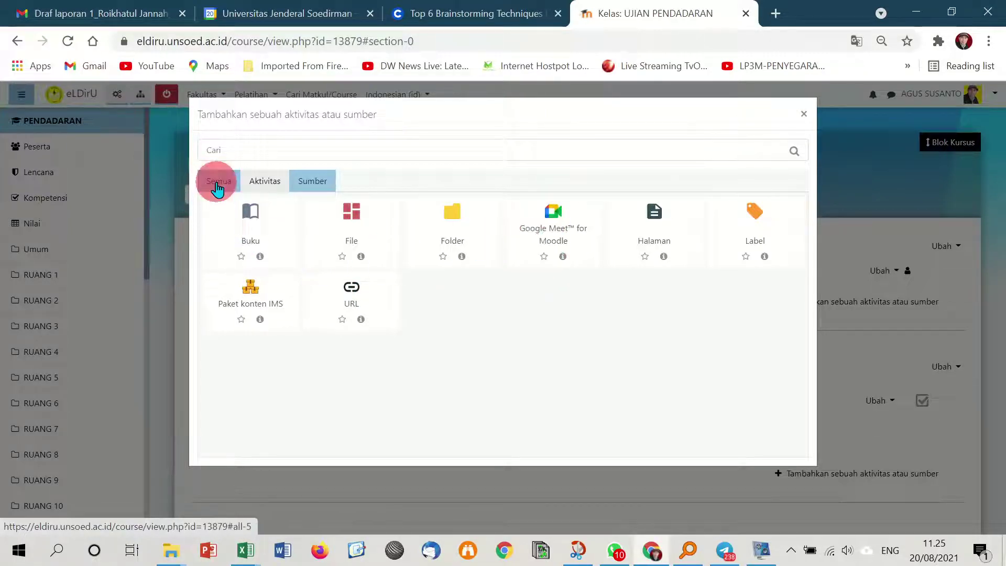
{"action": "left_click", "coordinate": [443, 293]}
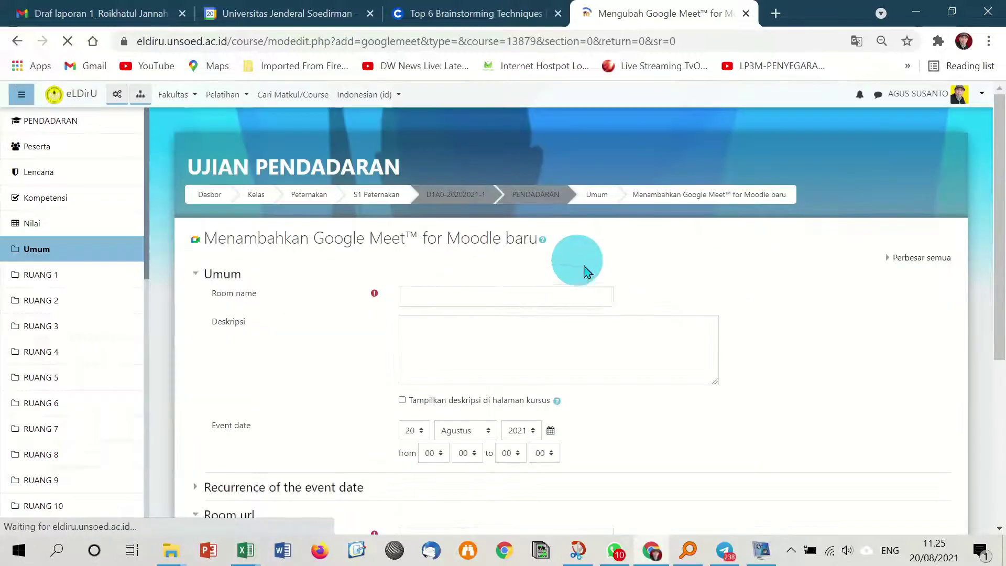
Name the room 'Ruang Virtual Kuliah', copy the name into Deskripsi, and tick Tampilkan deskripsi.
{"action": "left_click", "coordinate": [459, 294]}
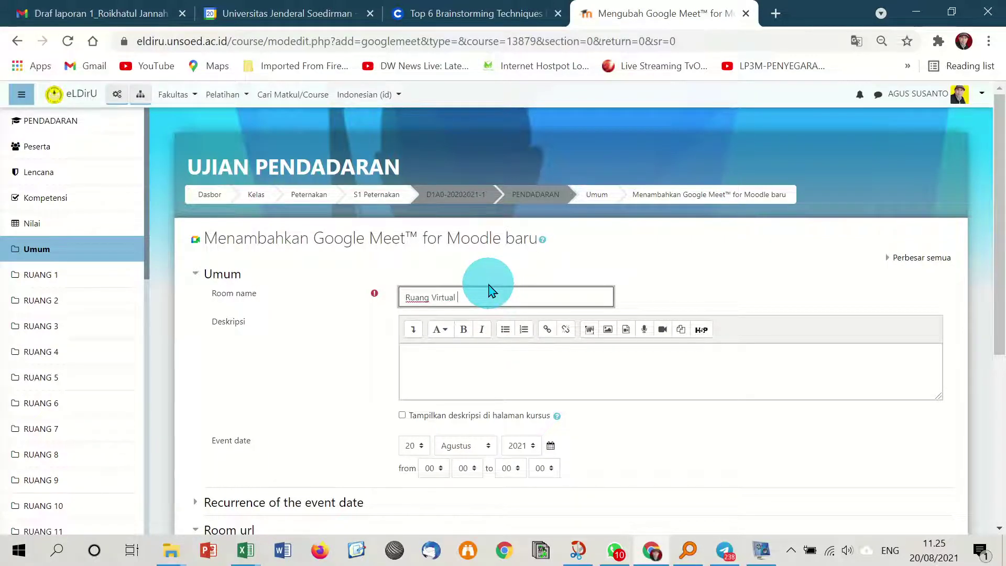
{"action": "triple_click", "coordinate": [491, 292]}
{"action": "key", "text": "ctrl+c"}
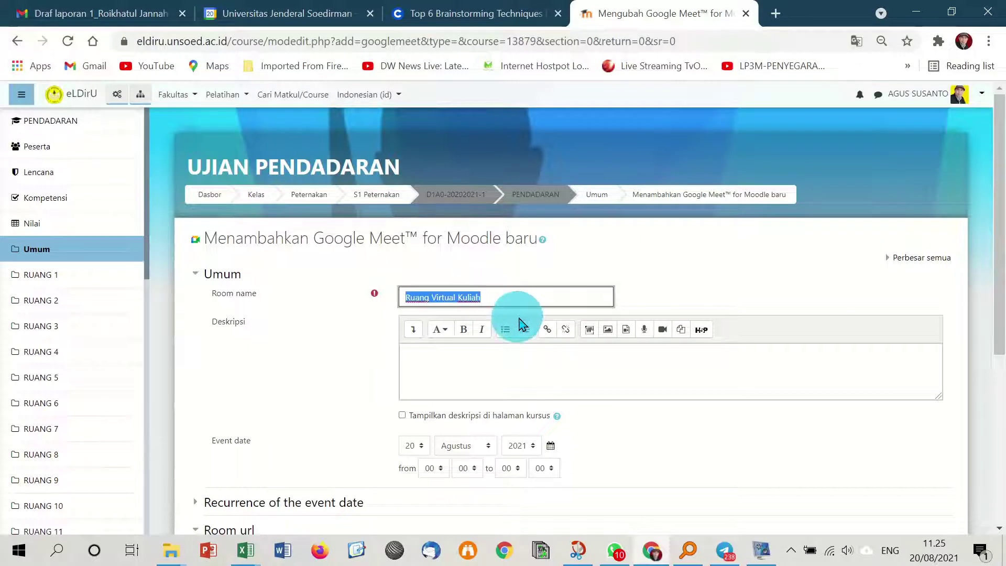
{"action": "left_click", "coordinate": [503, 353]}
{"action": "key", "text": "ctrl+v"}
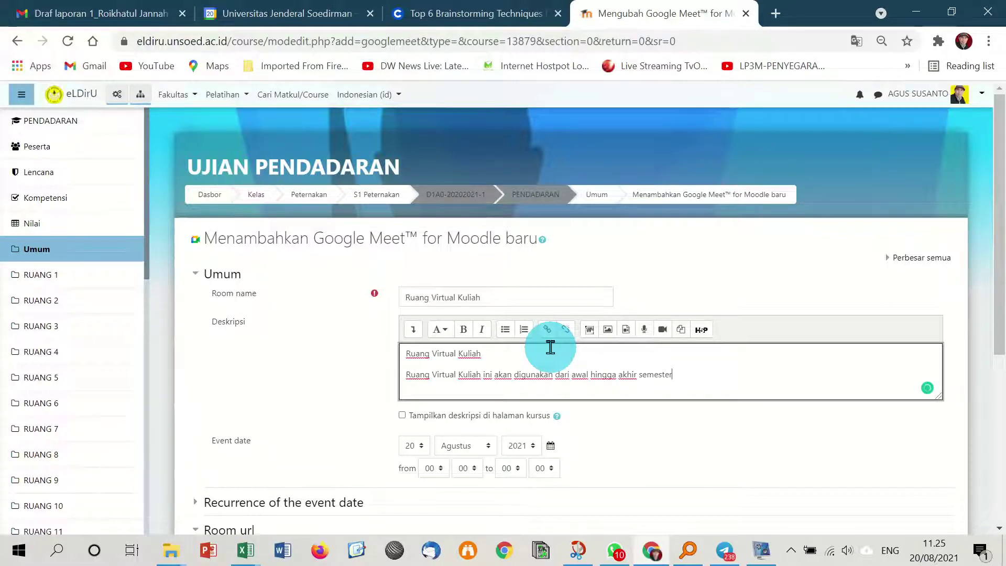
{"action": "left_click", "coordinate": [403, 416]}
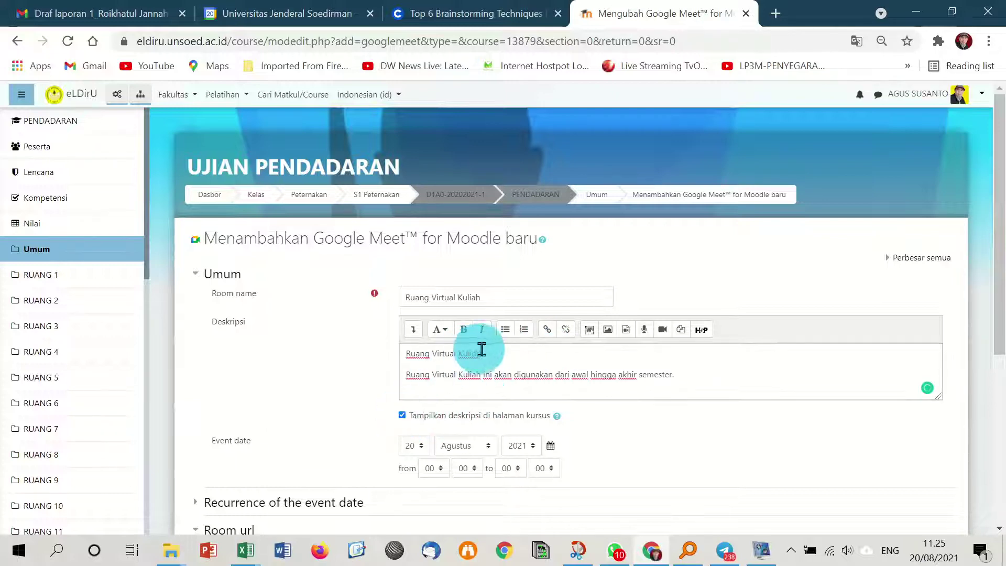
Bold the description title 'Ruang Virtual Kuliah' and the phrase 'awal hingga akhir semester'.
{"action": "left_click_drag", "start_coordinate": [481, 353], "coordinate": [393, 365]}
{"action": "left_click", "coordinate": [464, 333]}
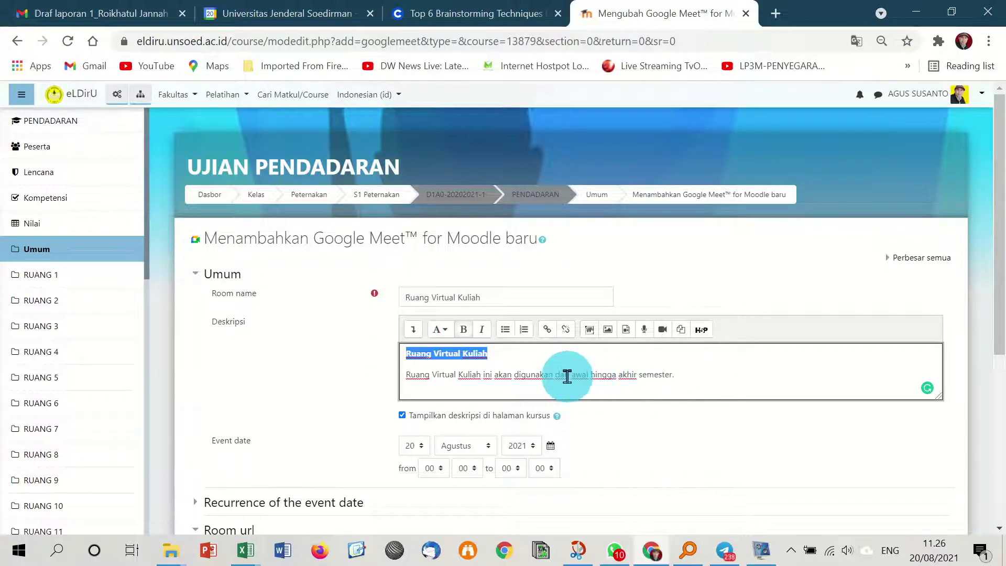
{"action": "left_click_drag", "start_coordinate": [568, 376], "coordinate": [685, 411]}
{"action": "left_click", "coordinate": [463, 329]}
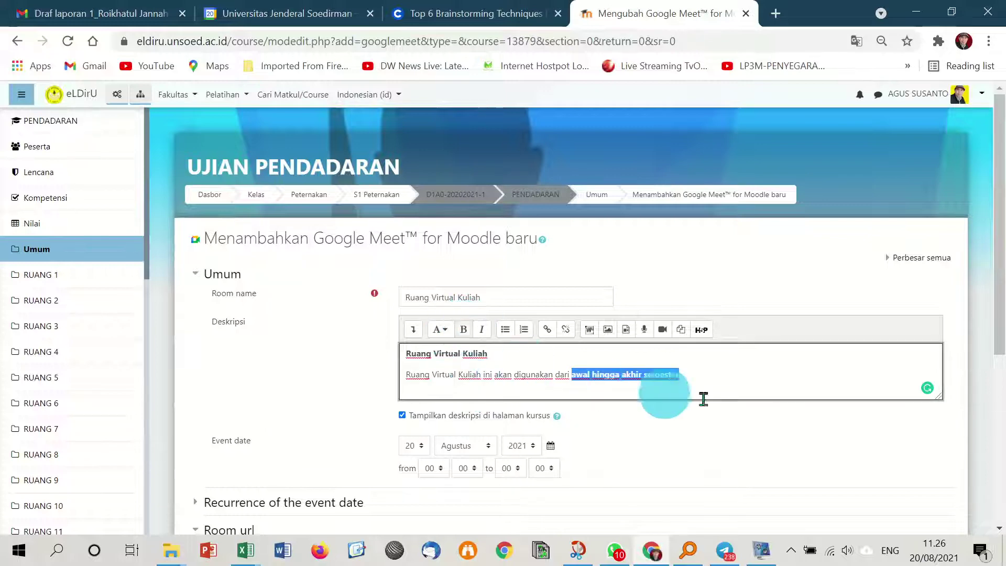
Leave the required Room url empty and switch to Google Calendar's August 20, 2021 day view.
{"action": "scroll", "coordinate": [707, 405], "scroll_direction": "down", "scroll_amount": 3}
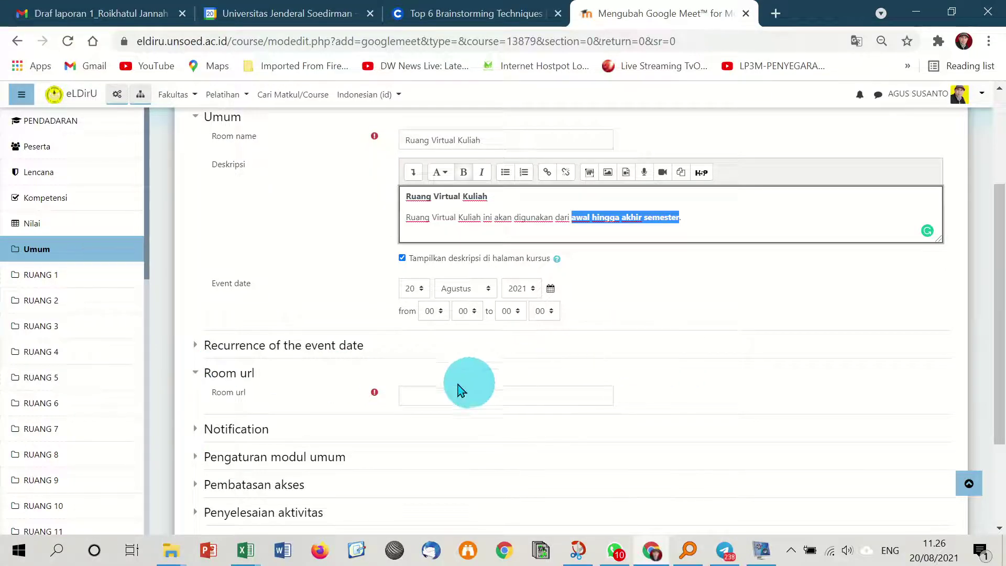
{"action": "left_click", "coordinate": [427, 397]}
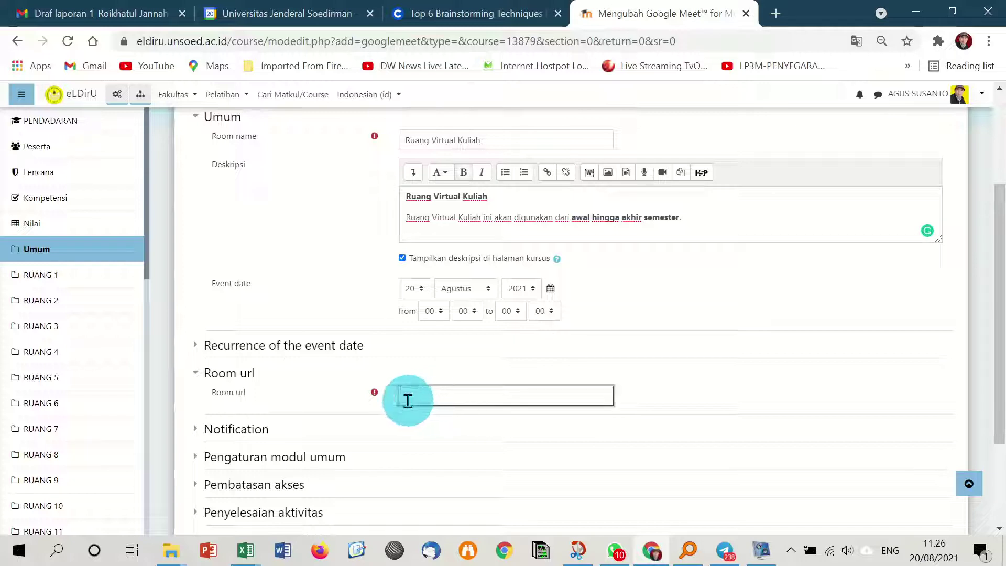
{"action": "left_click", "coordinate": [375, 395]}
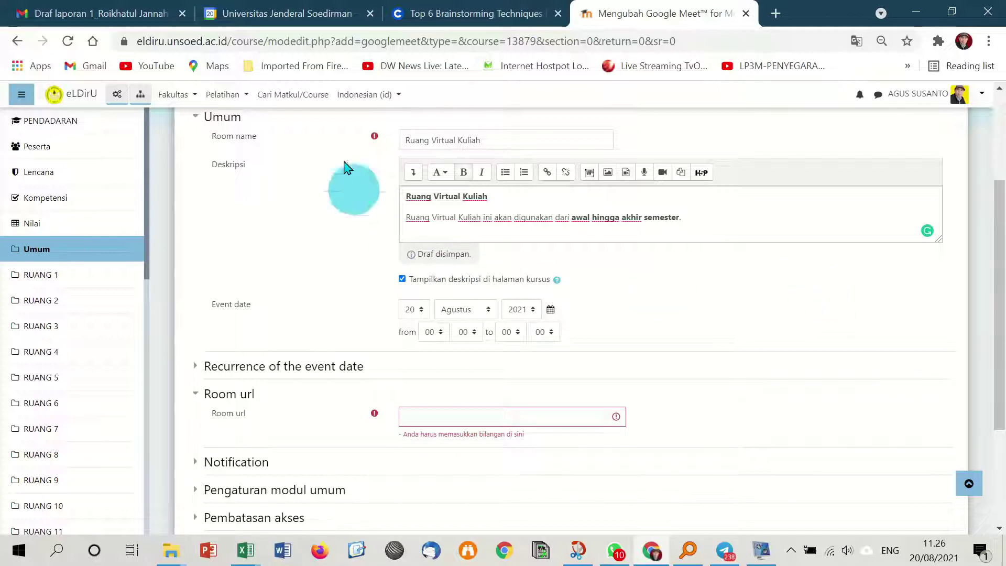
{"action": "left_click", "coordinate": [310, 11]}
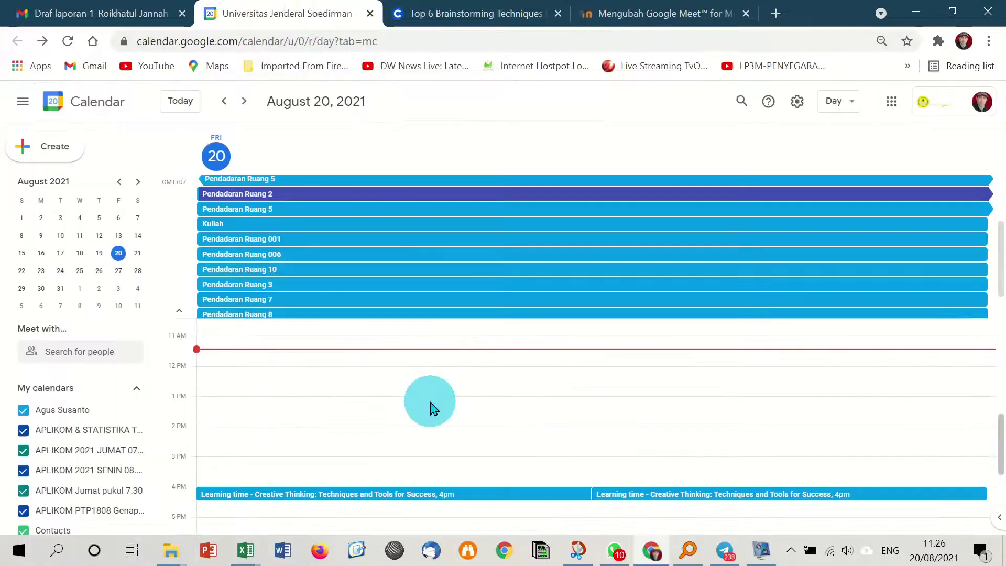
Draft event Kuliah 2 on August 20 as all-day, repeating weekly on Friday.
{"action": "left_click", "coordinate": [221, 402]}
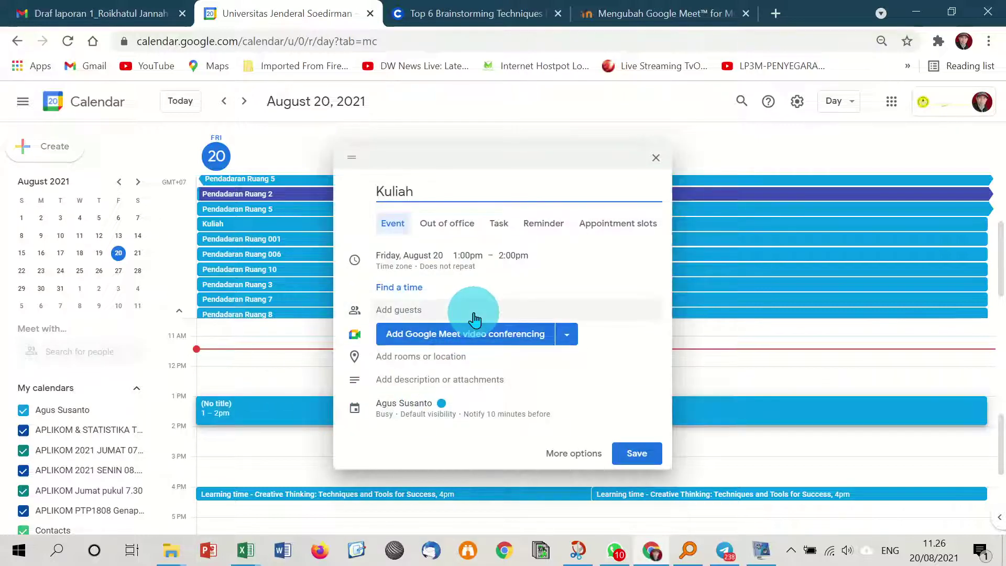
{"action": "left_click", "coordinate": [466, 257]}
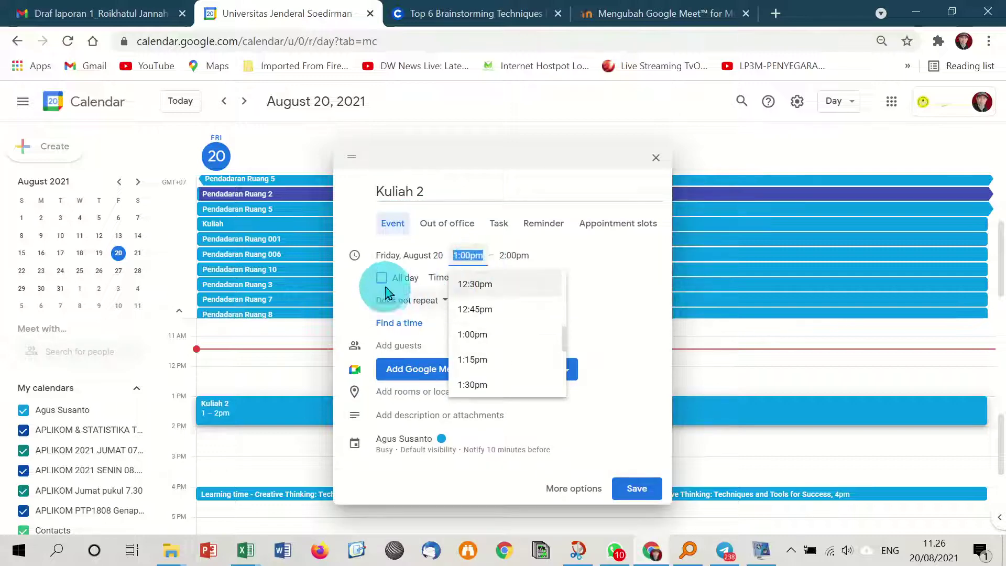
{"action": "left_click", "coordinate": [383, 281]}
{"action": "left_click", "coordinate": [446, 257]}
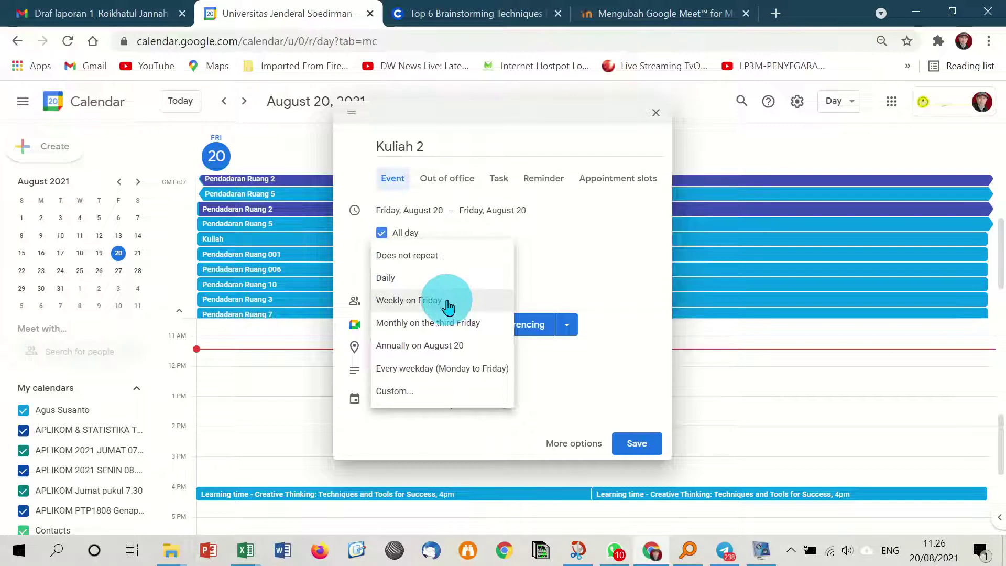
{"action": "left_click", "coordinate": [448, 304]}
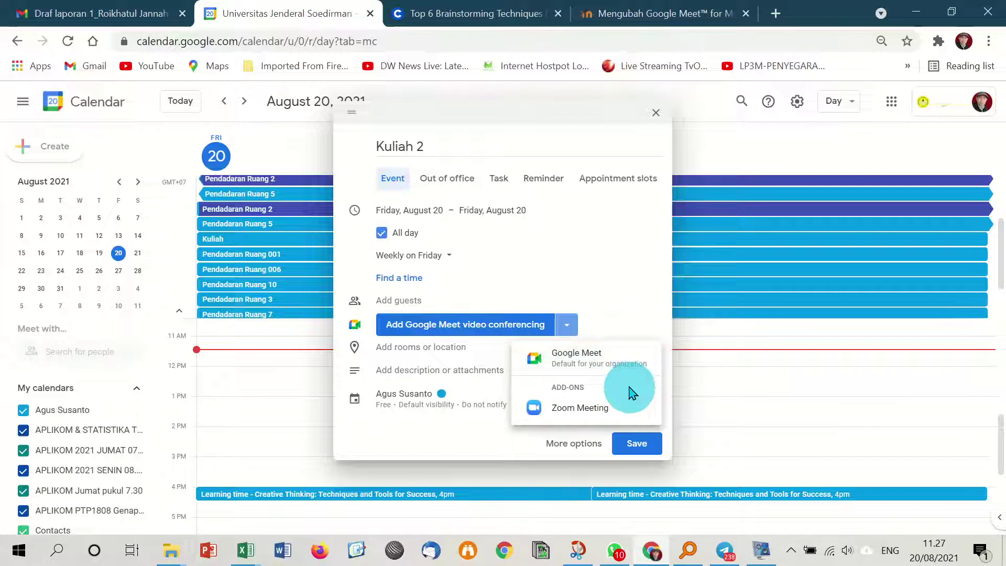
Add Google Meet conferencing to Kuliah 2, copy its joining details, and save the event.
{"action": "left_click", "coordinate": [588, 362]}
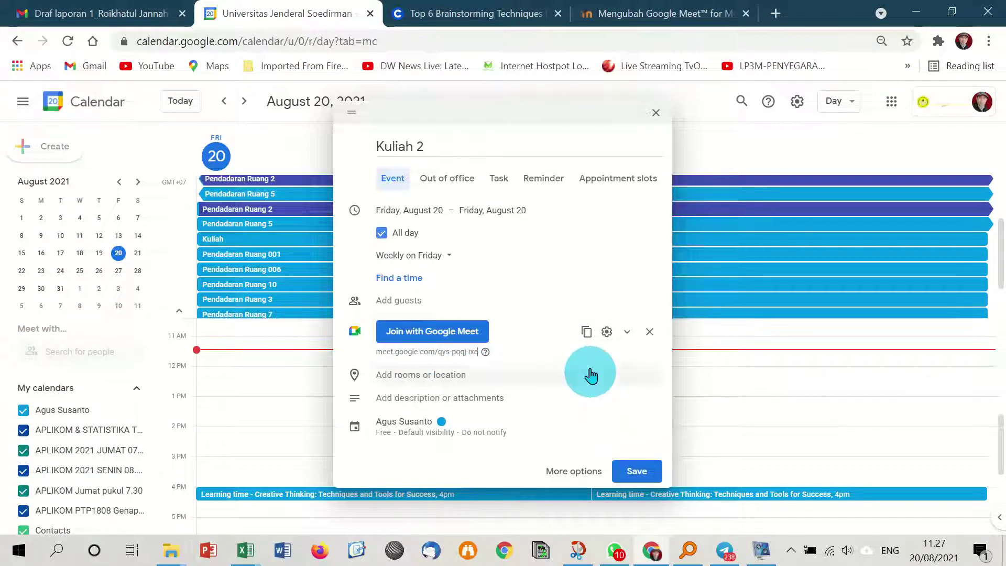
{"action": "left_click", "coordinate": [587, 336]}
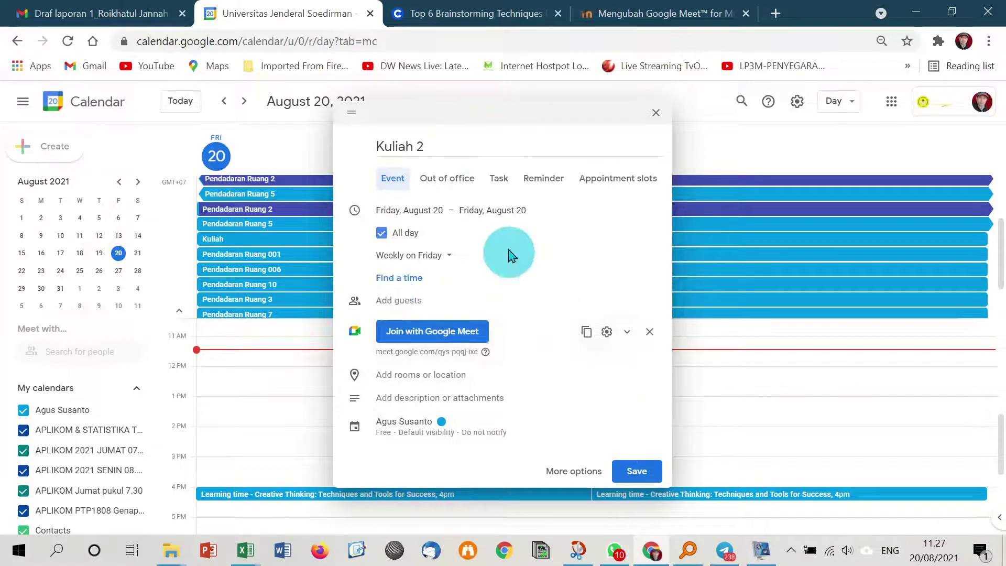
{"action": "left_click", "coordinate": [636, 471]}
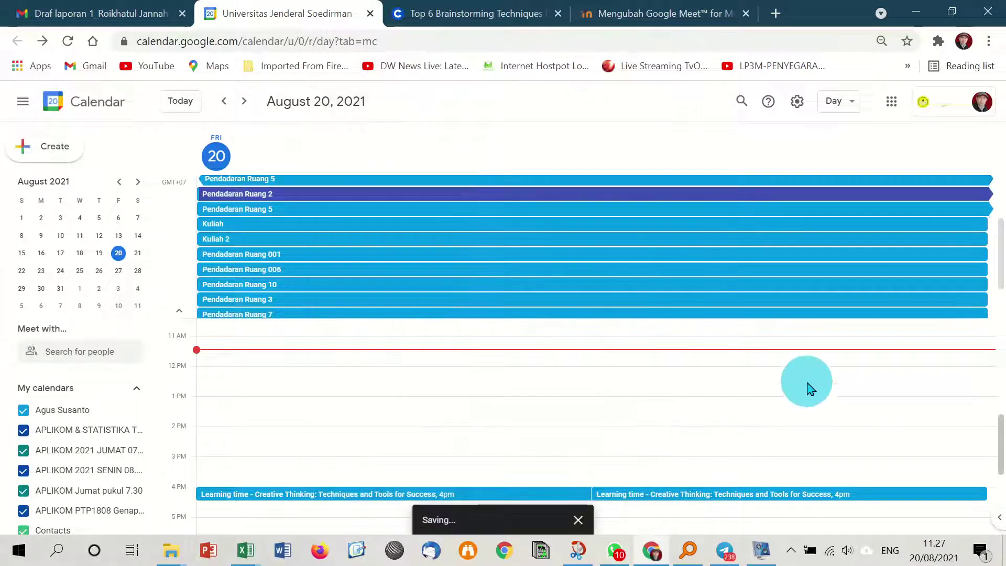
{"action": "scroll", "coordinate": [314, 367], "scroll_direction": "up", "scroll_amount": 3}
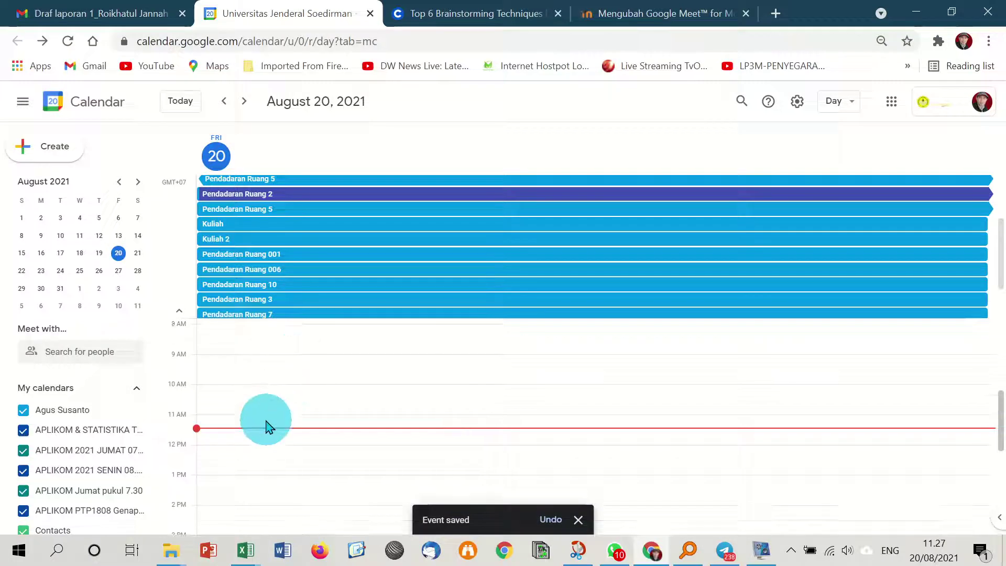
{"action": "scroll", "coordinate": [276, 414], "scroll_direction": "down", "scroll_amount": 4}
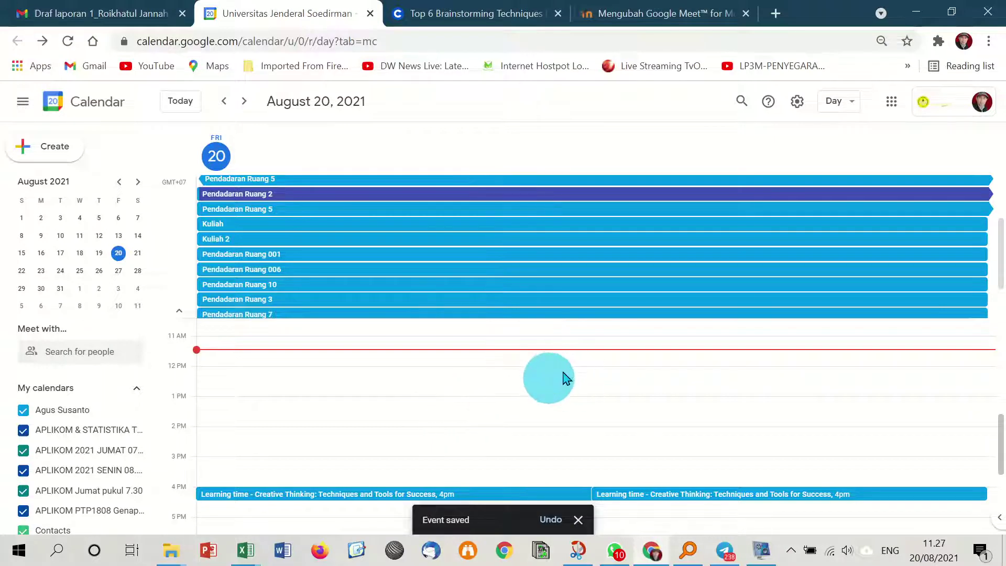
{"action": "left_click", "coordinate": [682, 19]}
{"action": "left_click", "coordinate": [488, 392]}
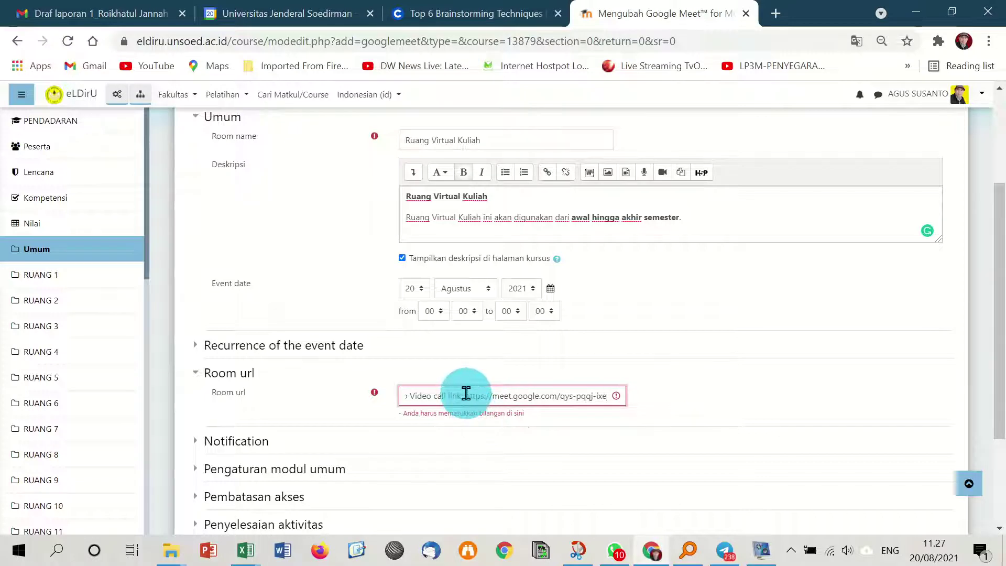
{"action": "left_click_drag", "start_coordinate": [444, 395], "coordinate": [384, 412]}
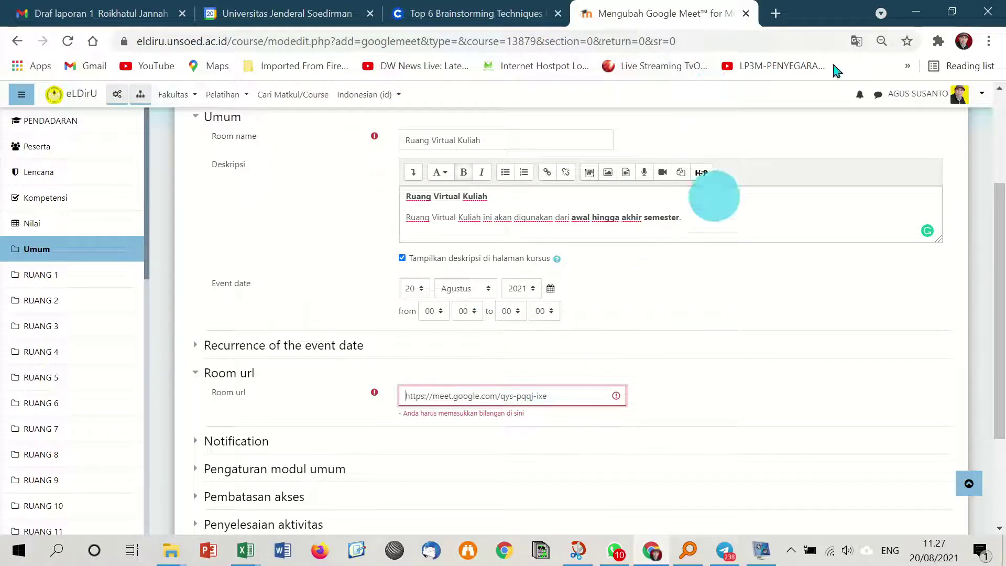
{"action": "left_click", "coordinate": [776, 14]}
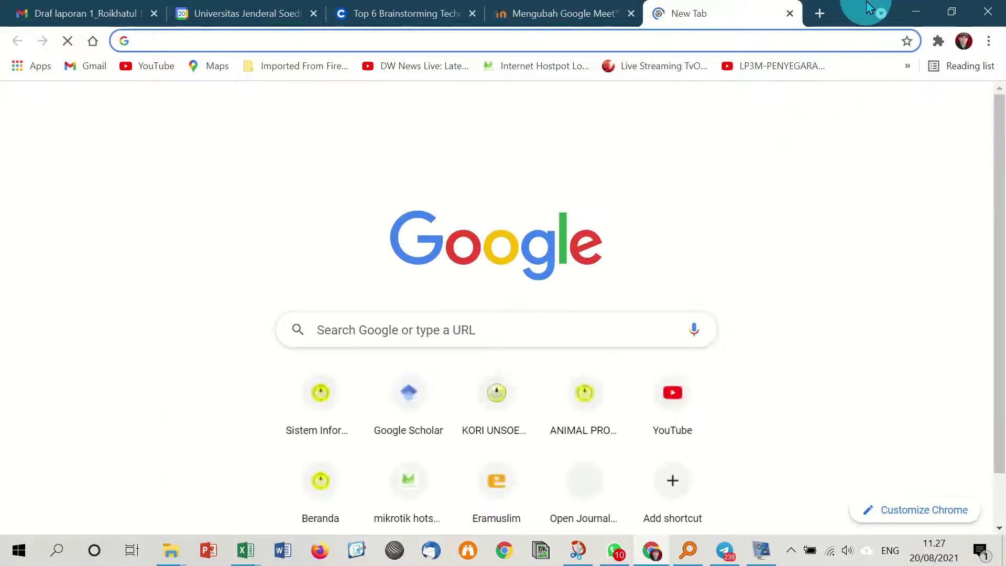
{"action": "type", "text": "google mee"}
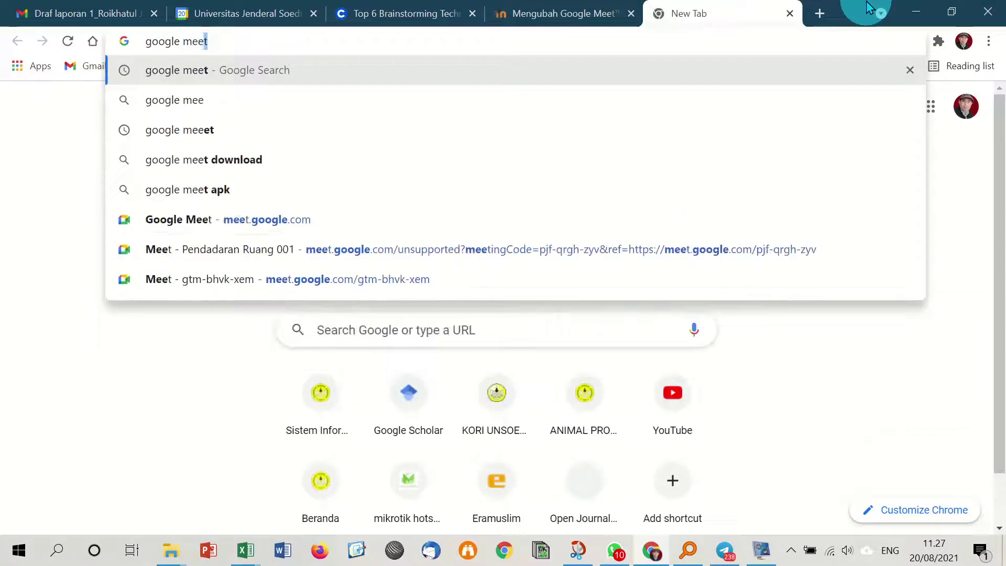
{"action": "key", "text": "Return"}
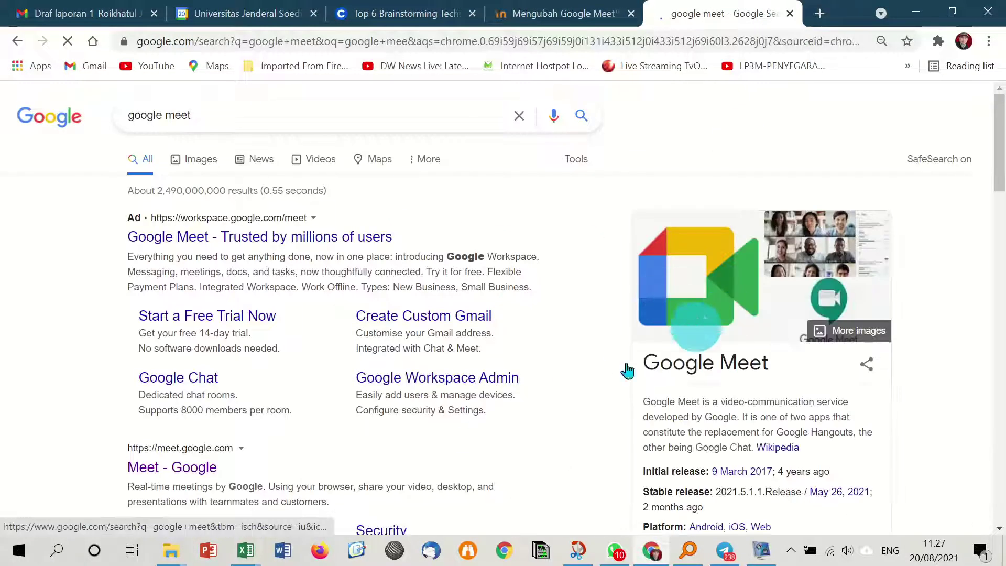
{"action": "left_click", "coordinate": [623, 296]}
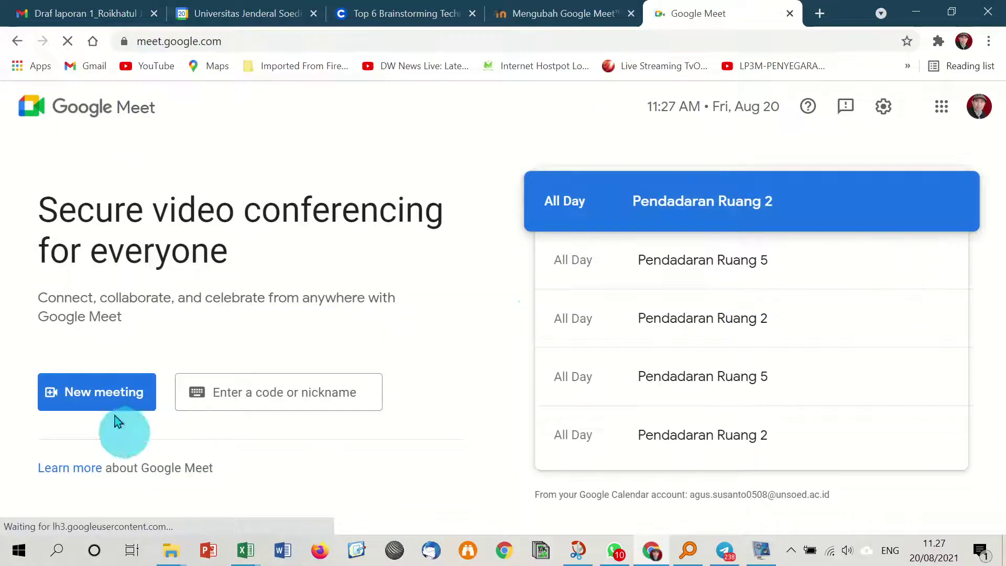
{"action": "left_click", "coordinate": [105, 391]}
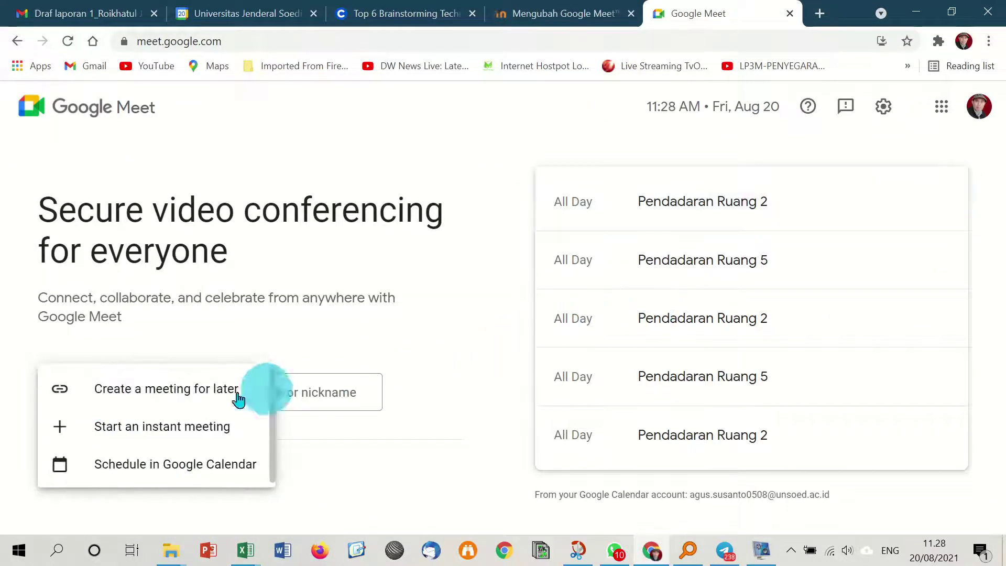
{"action": "left_click", "coordinate": [174, 394]}
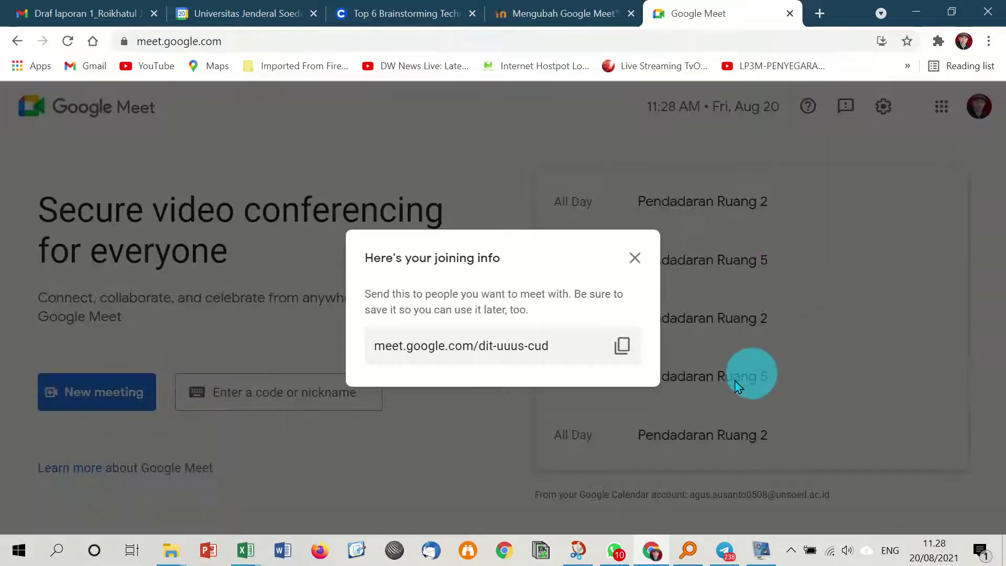
{"action": "left_click", "coordinate": [622, 350]}
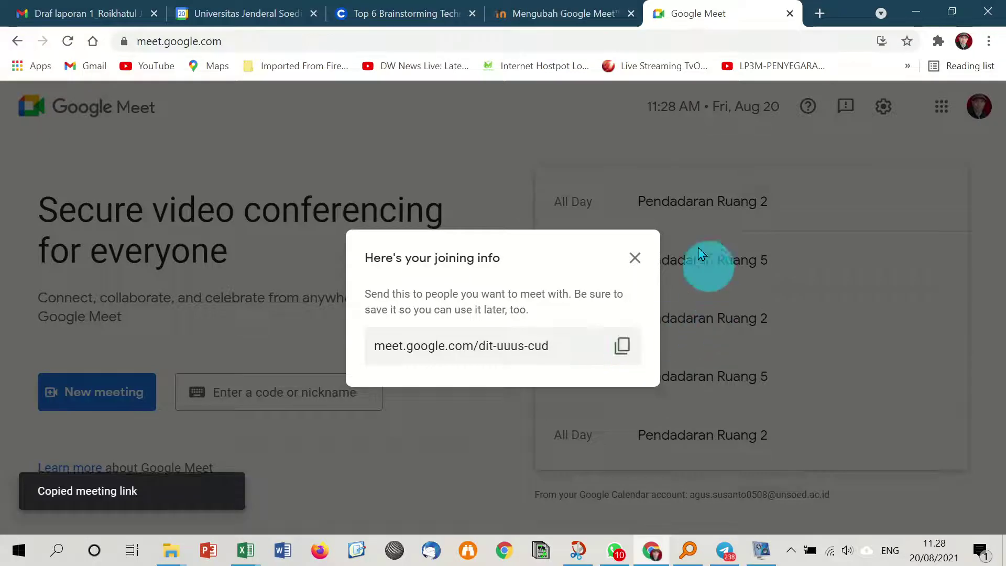
{"action": "left_click", "coordinate": [589, 21]}
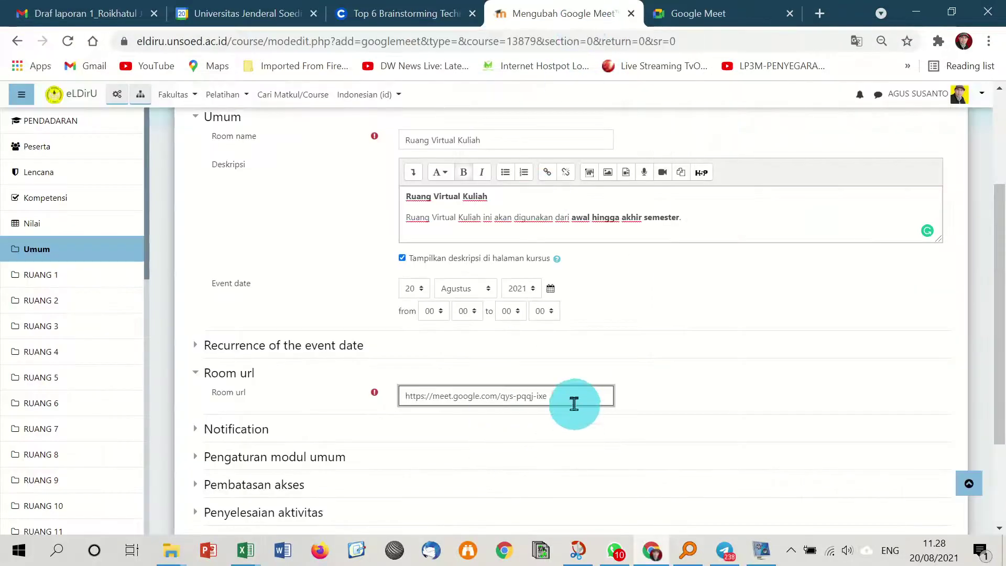
{"action": "left_click_drag", "start_coordinate": [573, 404], "coordinate": [337, 404]}
{"action": "key", "text": "BackSpace"}
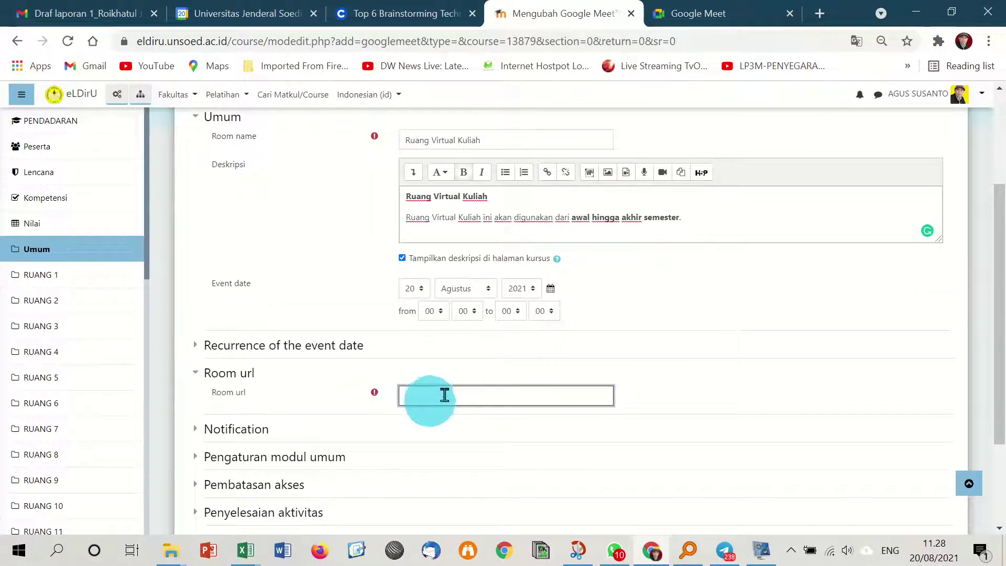
{"action": "right_click", "coordinate": [441, 395]}
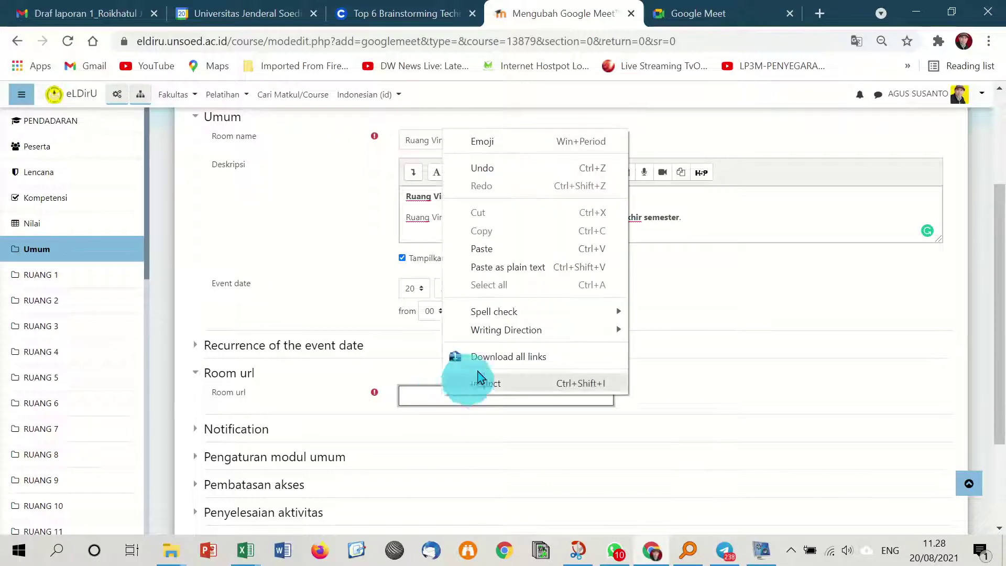
{"action": "left_click", "coordinate": [526, 251]}
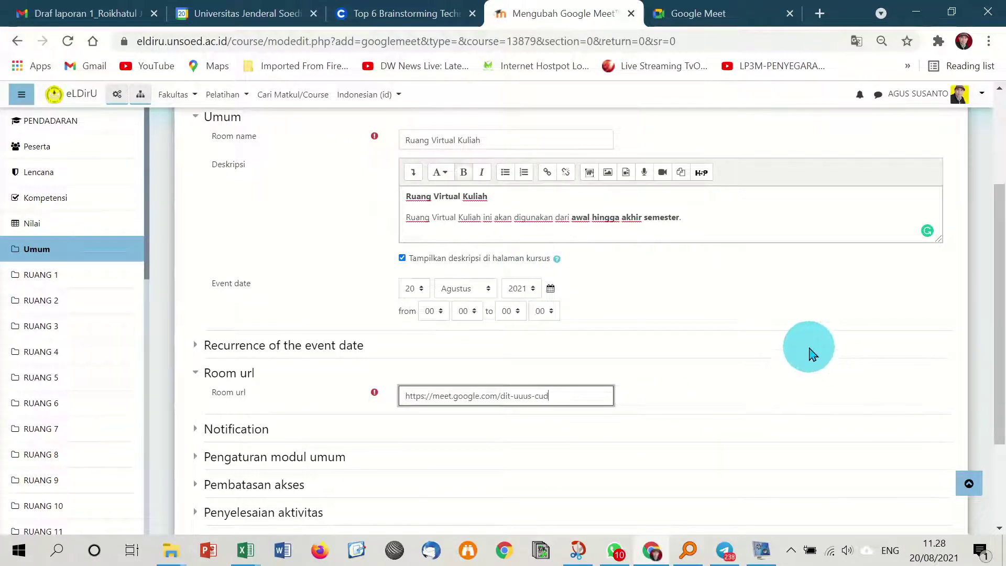
Save the Ruang Virtual Kuliah activity with Simpan dan tampilkan.
{"action": "scroll", "coordinate": [806, 373], "scroll_direction": "down", "scroll_amount": 1}
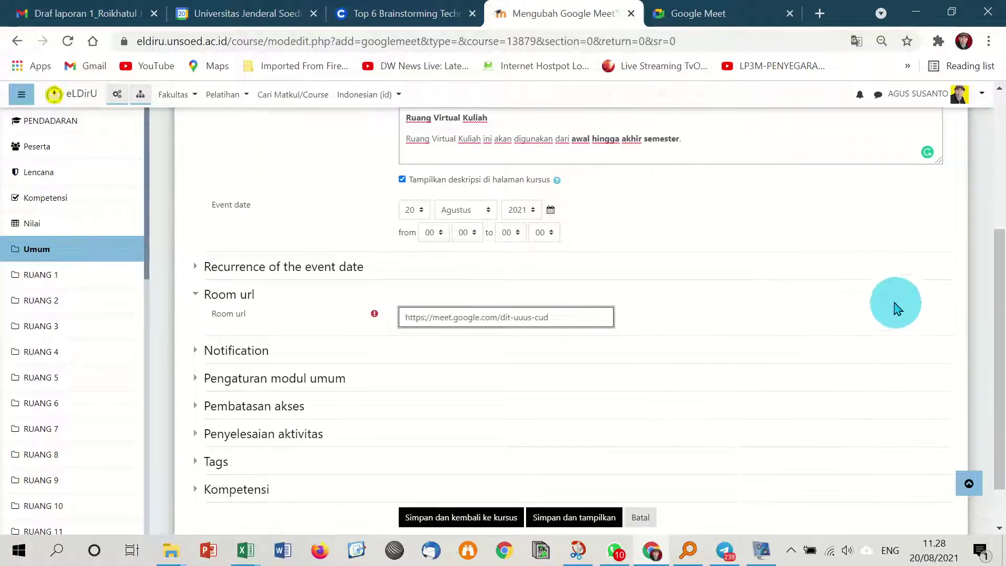
{"action": "scroll", "coordinate": [859, 356], "scroll_direction": "down", "scroll_amount": 1}
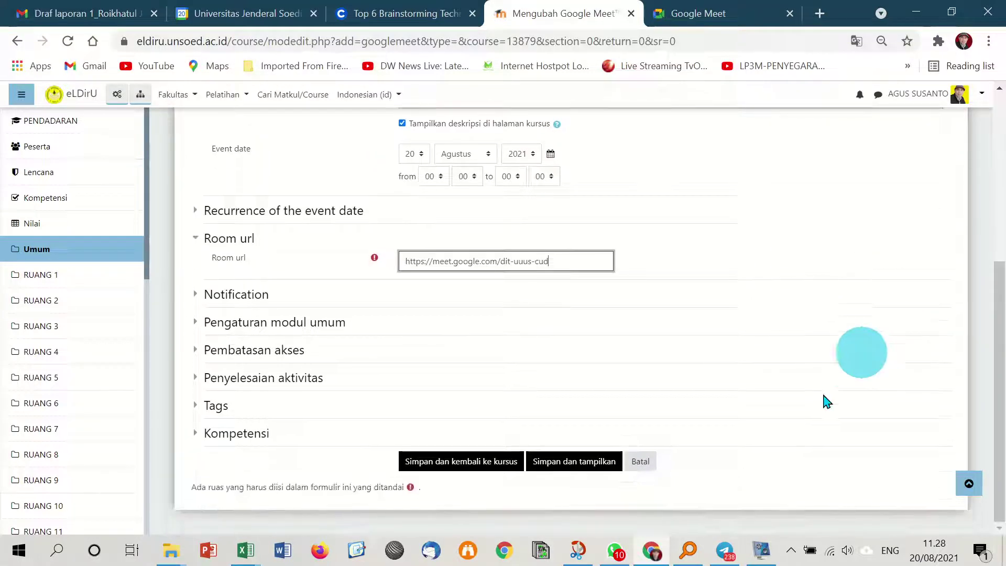
{"action": "left_click", "coordinate": [586, 464]}
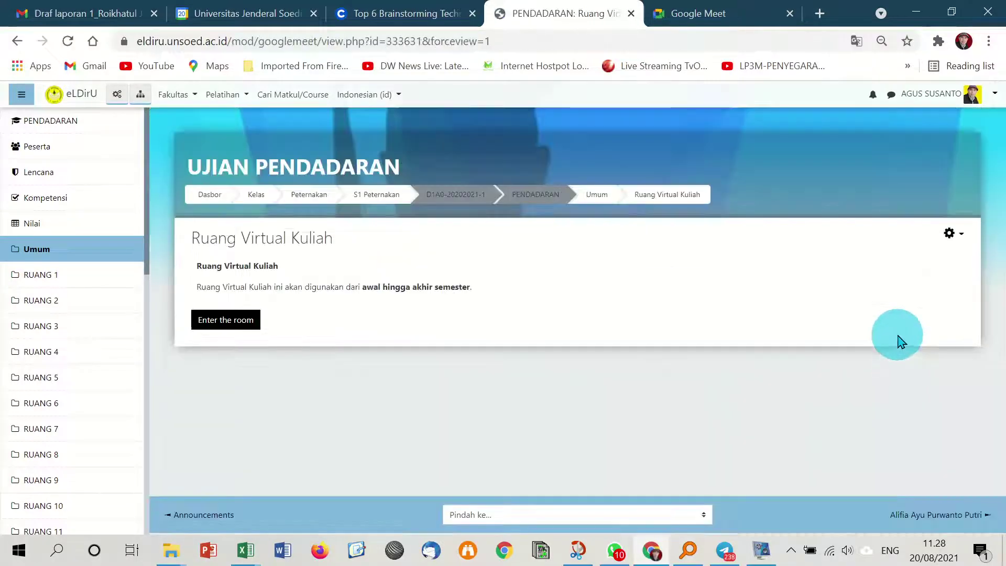
{"action": "left_click", "coordinate": [62, 254]}
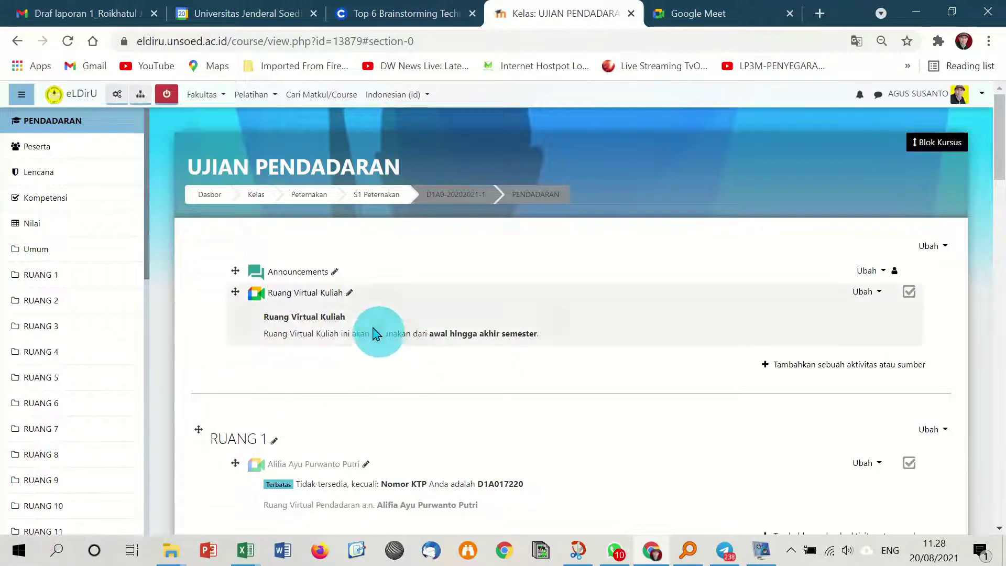
{"action": "scroll", "coordinate": [288, 437], "scroll_direction": "down", "scroll_amount": 1}
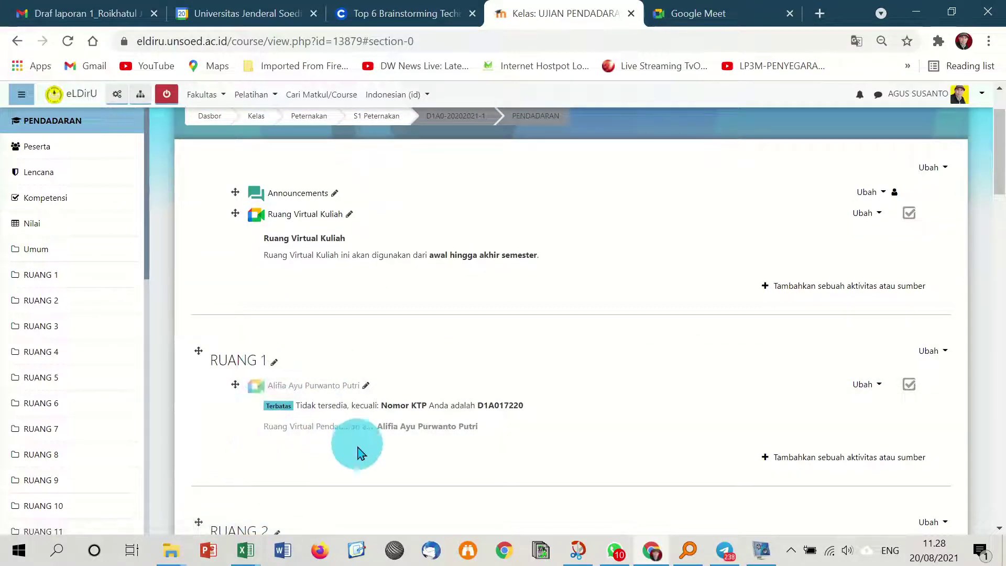
{"action": "scroll", "coordinate": [352, 361], "scroll_direction": "up", "scroll_amount": 1}
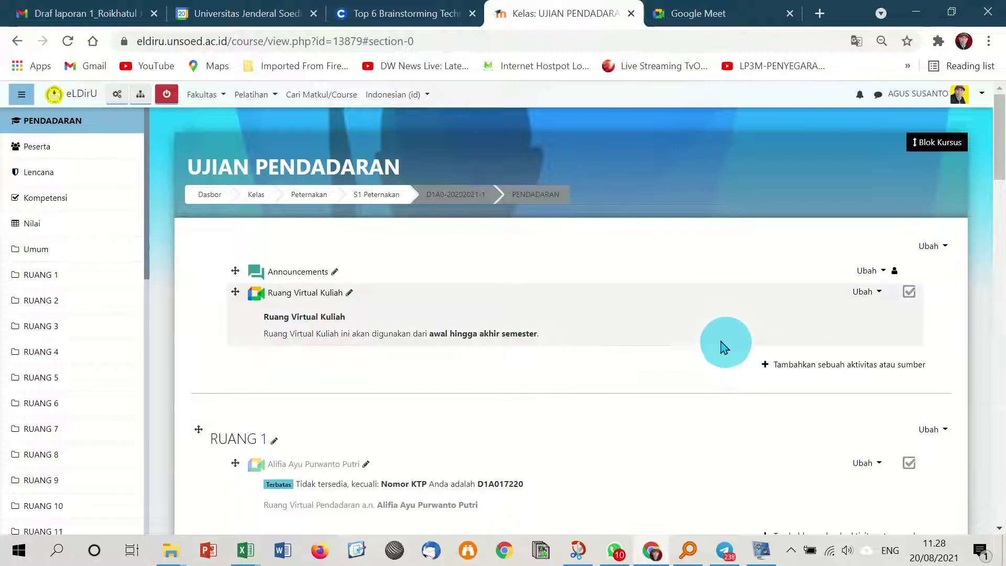
{"action": "left_click", "coordinate": [323, 298]}
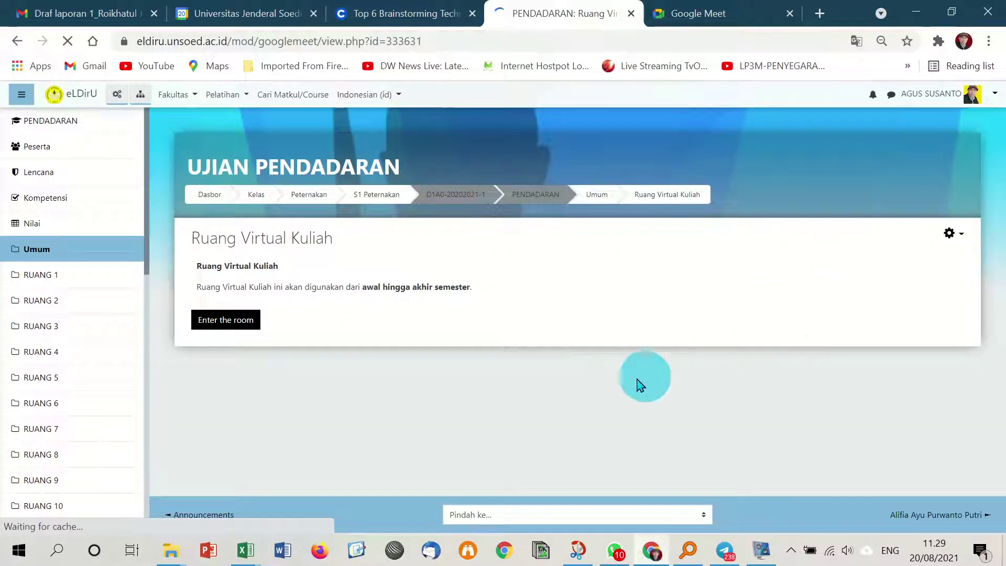
{"action": "left_click", "coordinate": [236, 324]}
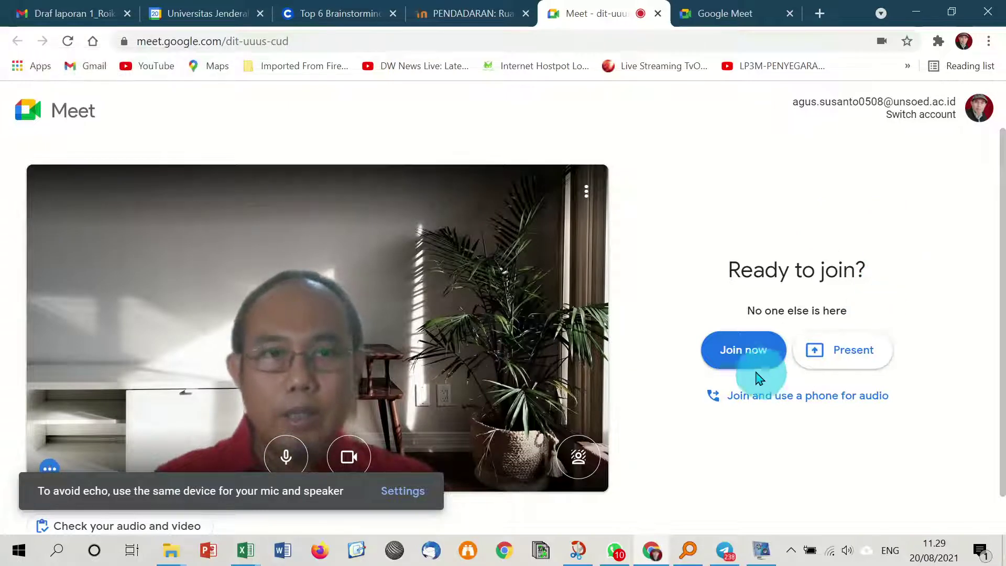
{"action": "left_click", "coordinate": [744, 350]}
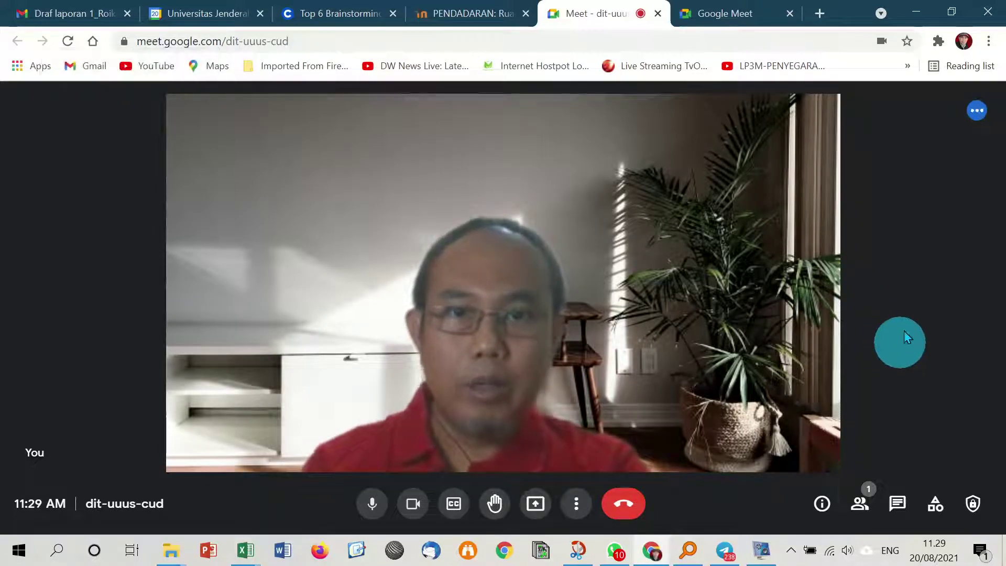
{"action": "left_click", "coordinate": [414, 505]}
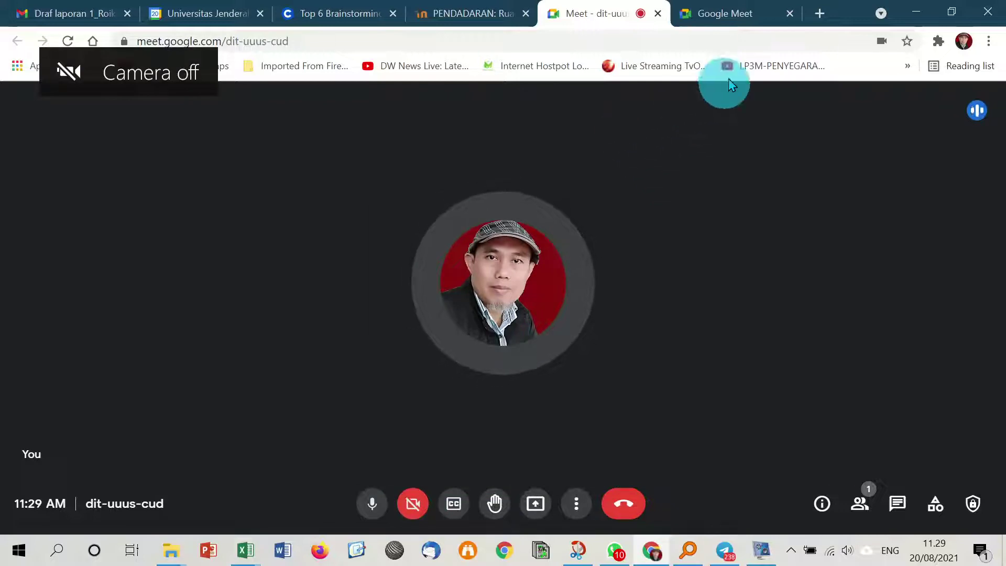
{"action": "left_click", "coordinate": [916, 12]}
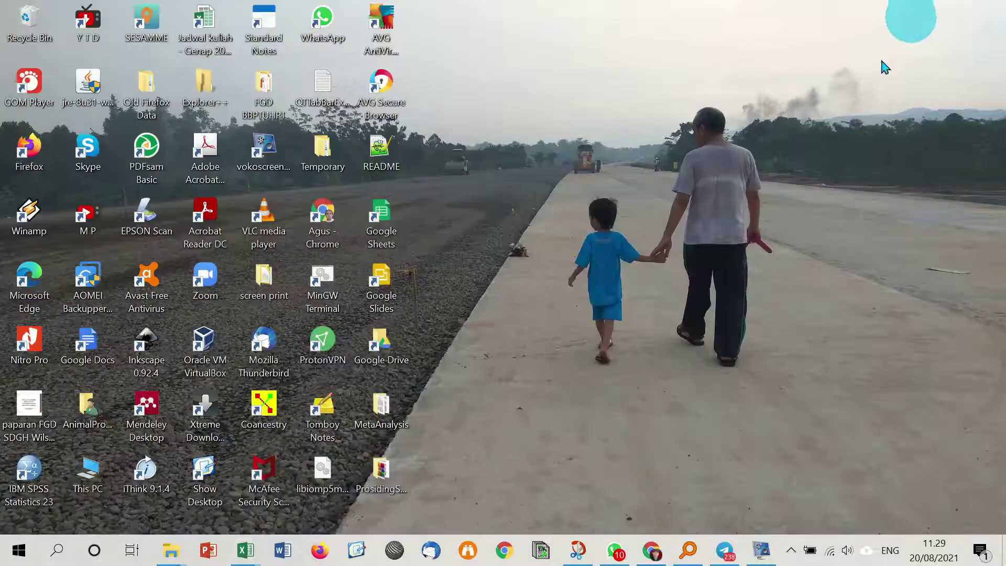
{"action": "left_click", "coordinate": [761, 549]}
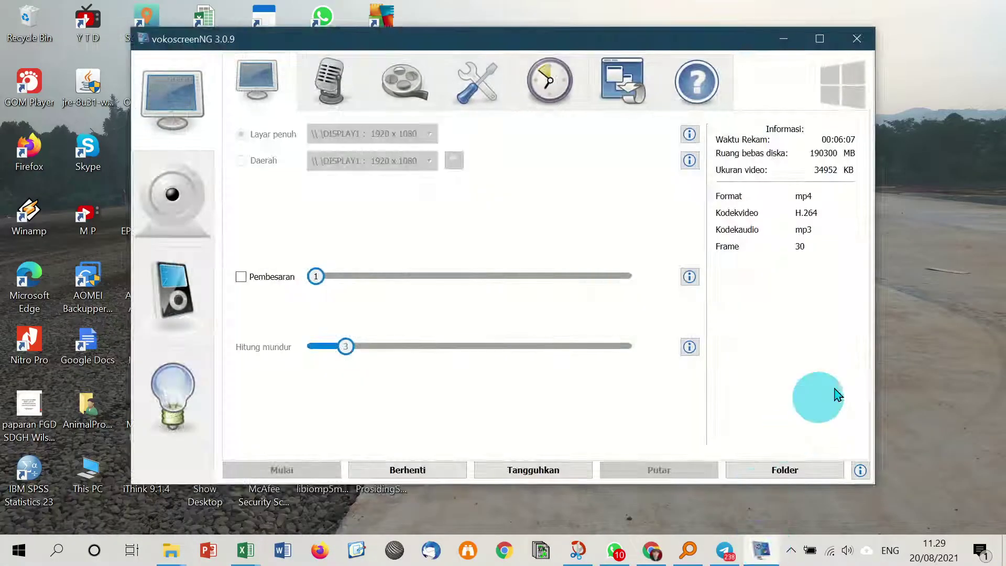